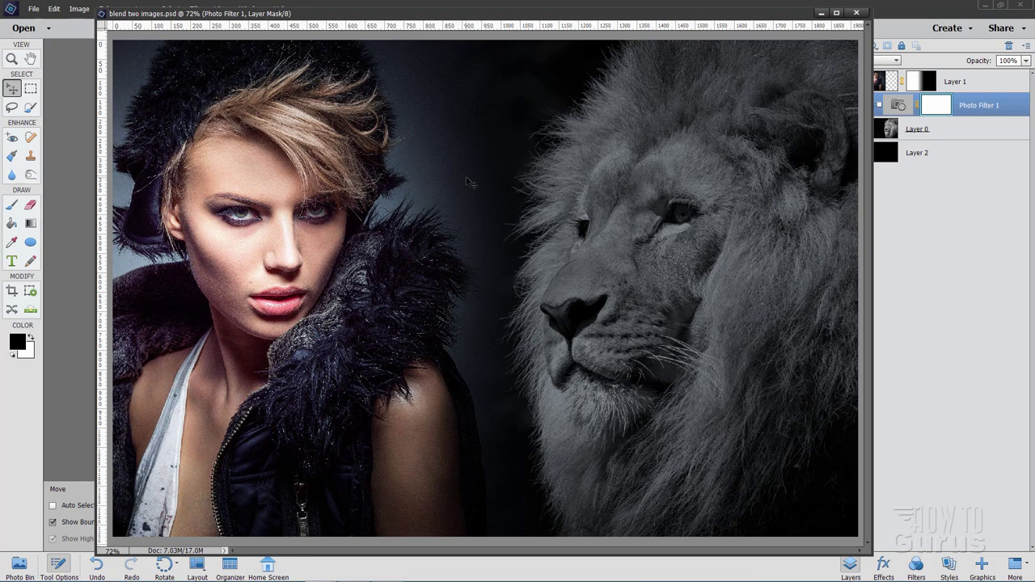
- Close the blend document and float the model photo's window over the lion photo
click(856, 13)
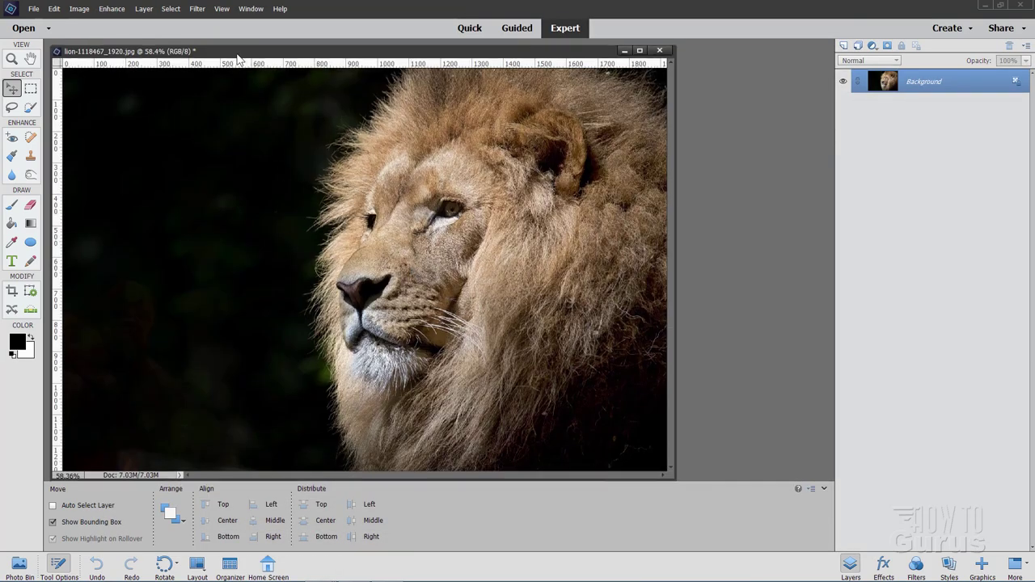
drag(234, 52, 312, 46)
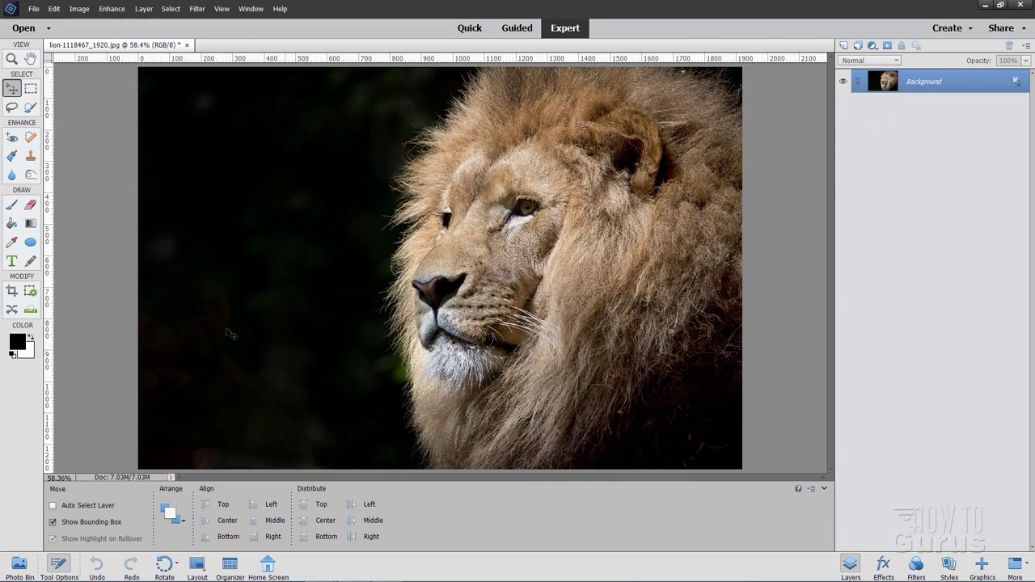
click(20, 565)
click(88, 535)
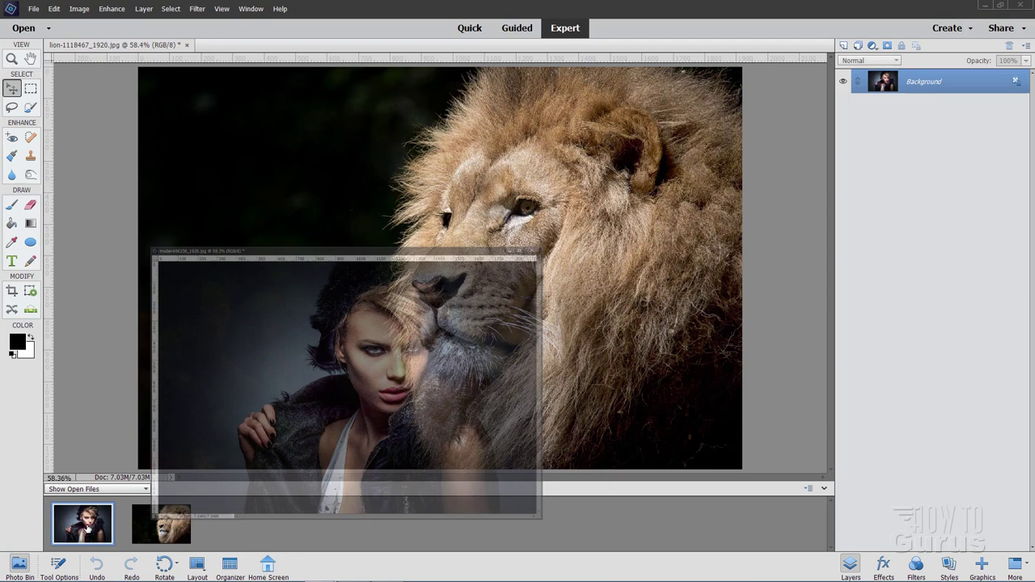
drag(378, 74, 629, 149)
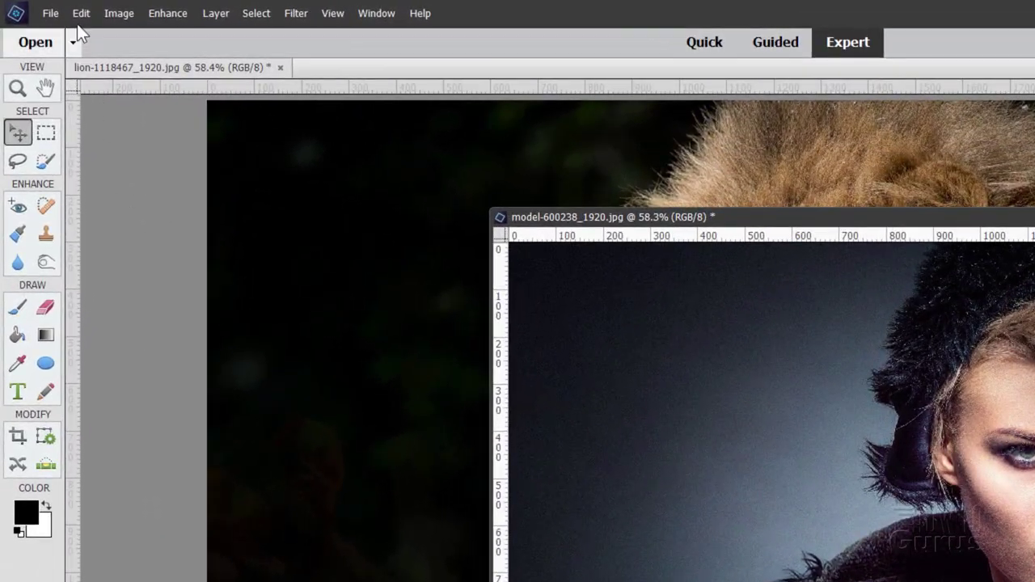
- Enable Allow Floating Documents in General preferences and reposition the floating model window
click(52, 9)
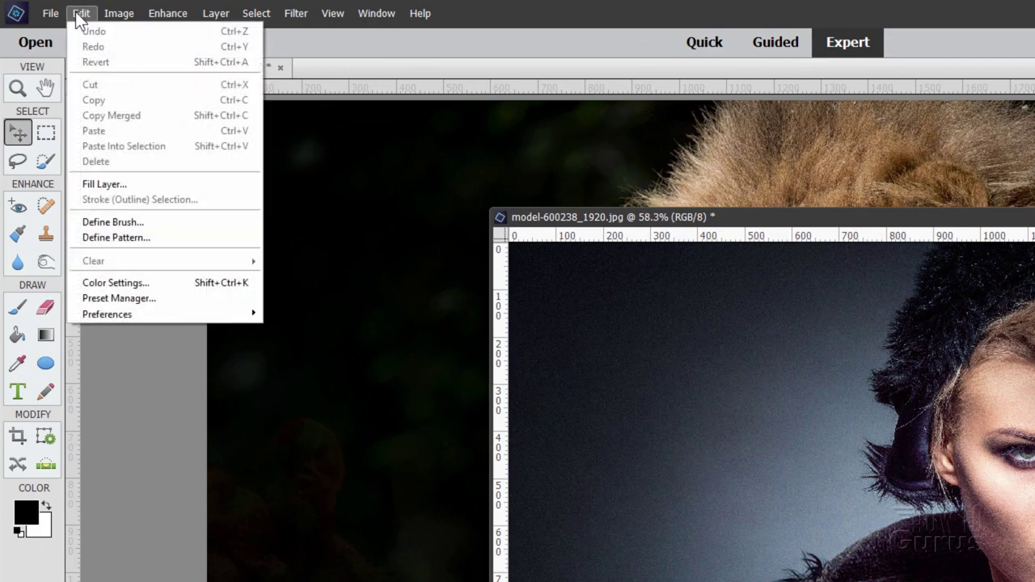
mouse_move(132, 312)
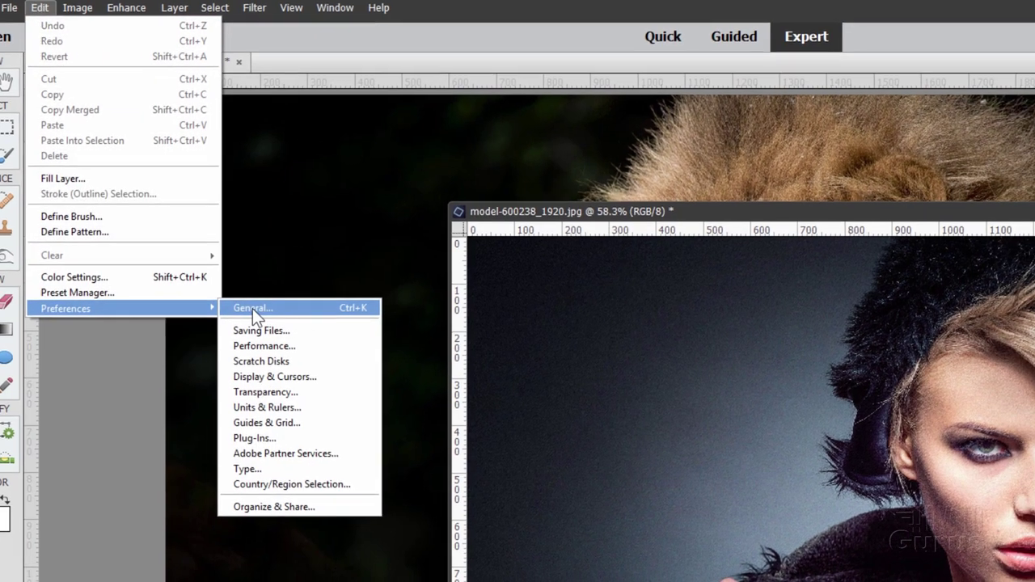
click(252, 309)
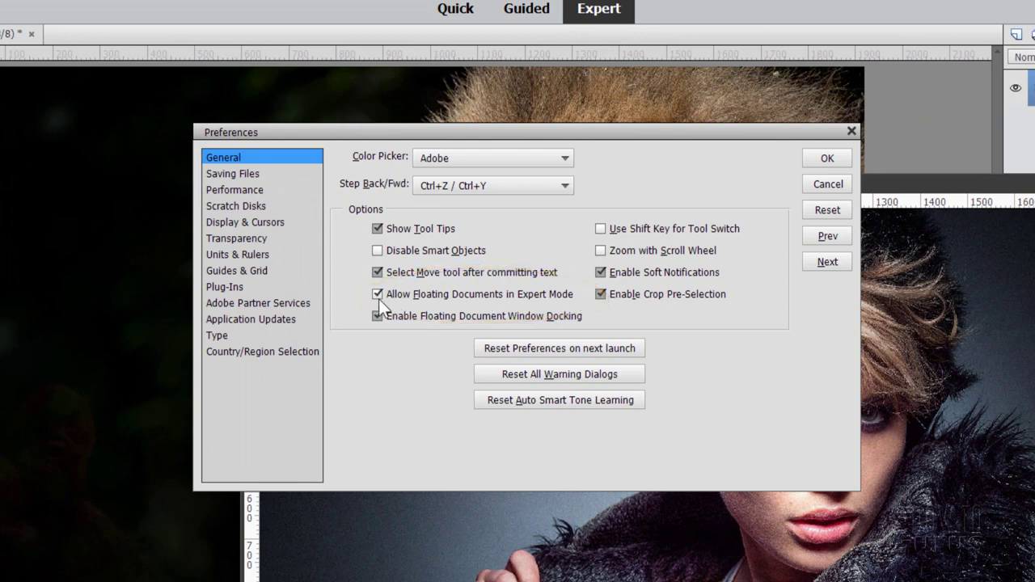
click(382, 294)
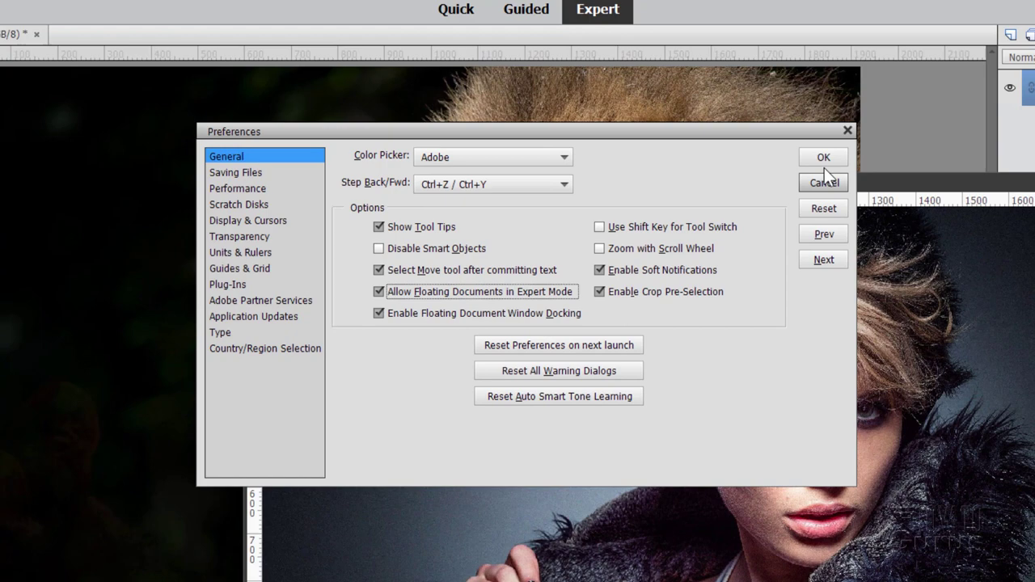
click(827, 160)
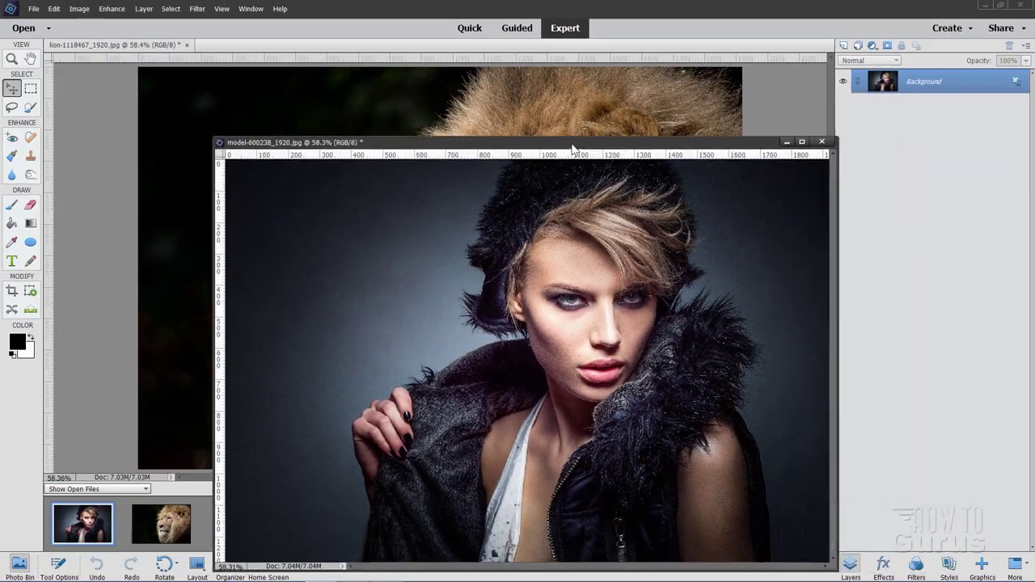
drag(572, 148, 754, 233)
- Copy the model photo into the lion document, close its file, and shift it left at 62% opacity
drag(877, 87, 387, 183)
drag(738, 228, 570, 167)
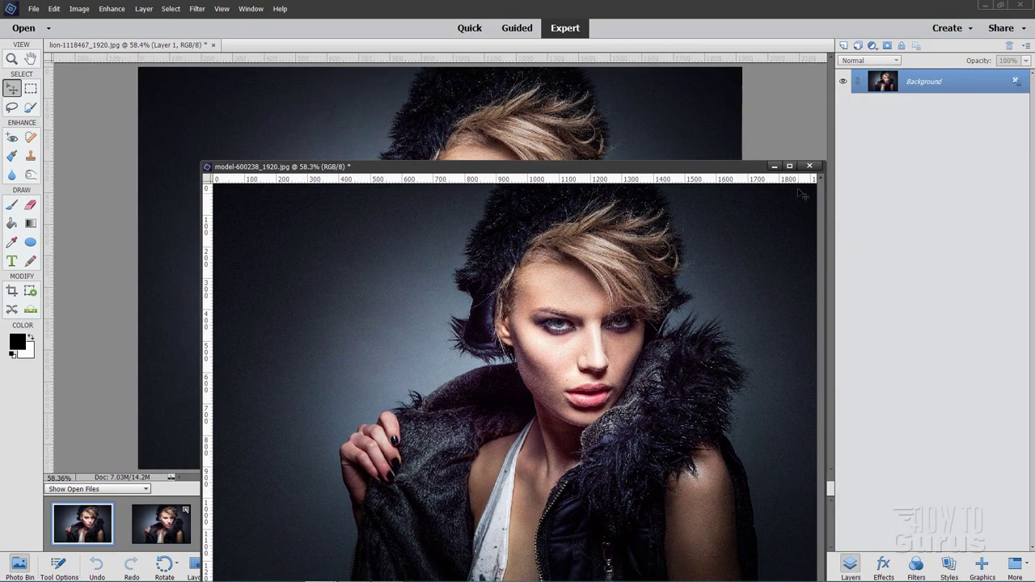
click(809, 167)
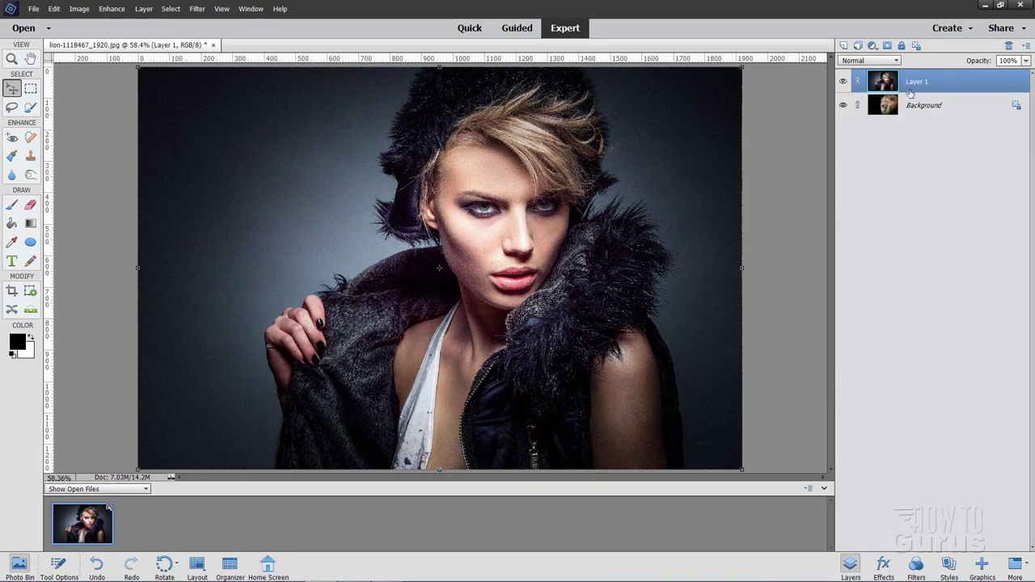
drag(549, 255, 320, 255)
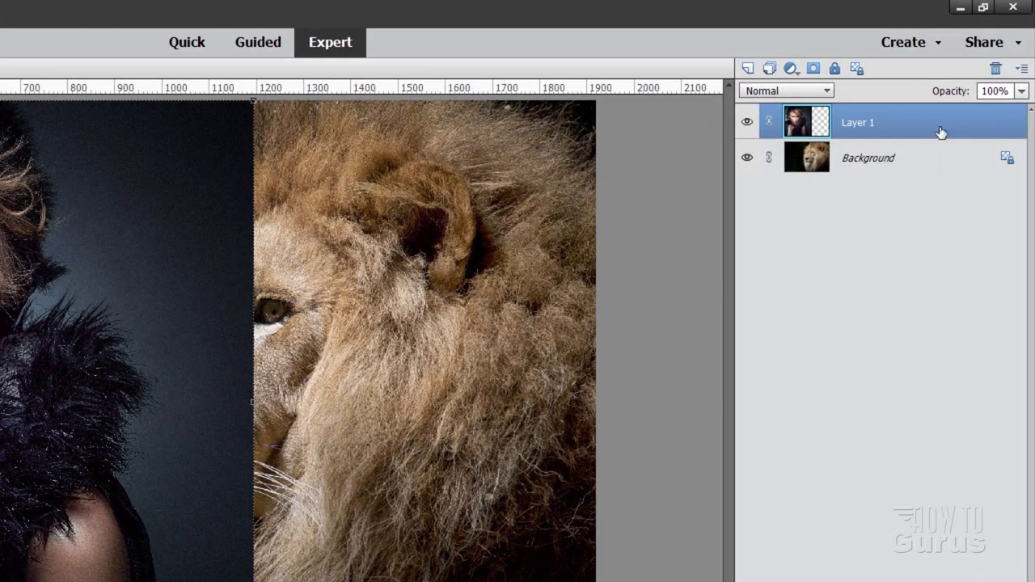
click(1021, 90)
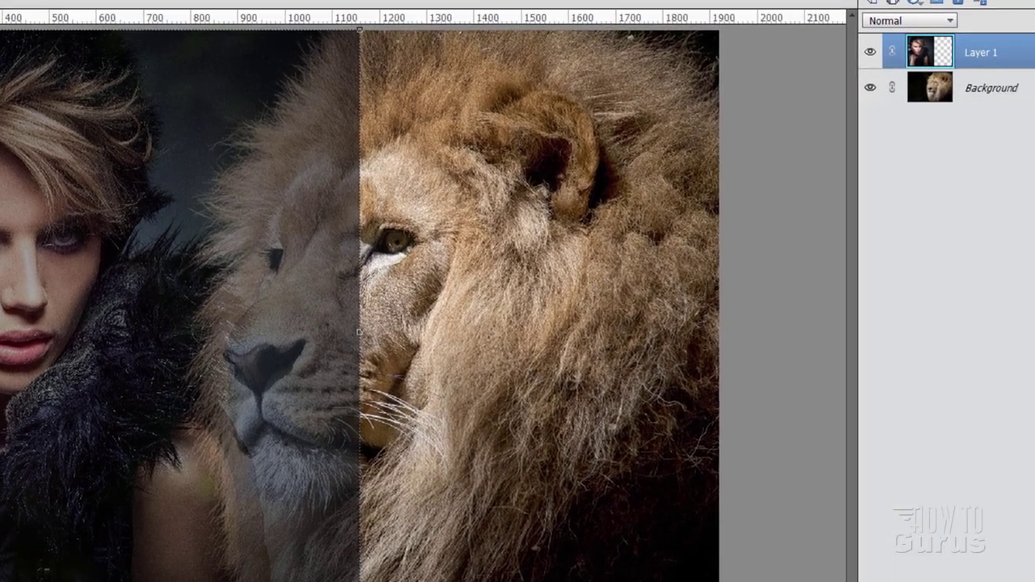
- Restore the model layer to 100% opacity and hide it
click(1034, 0)
drag(990, 59, 1024, 59)
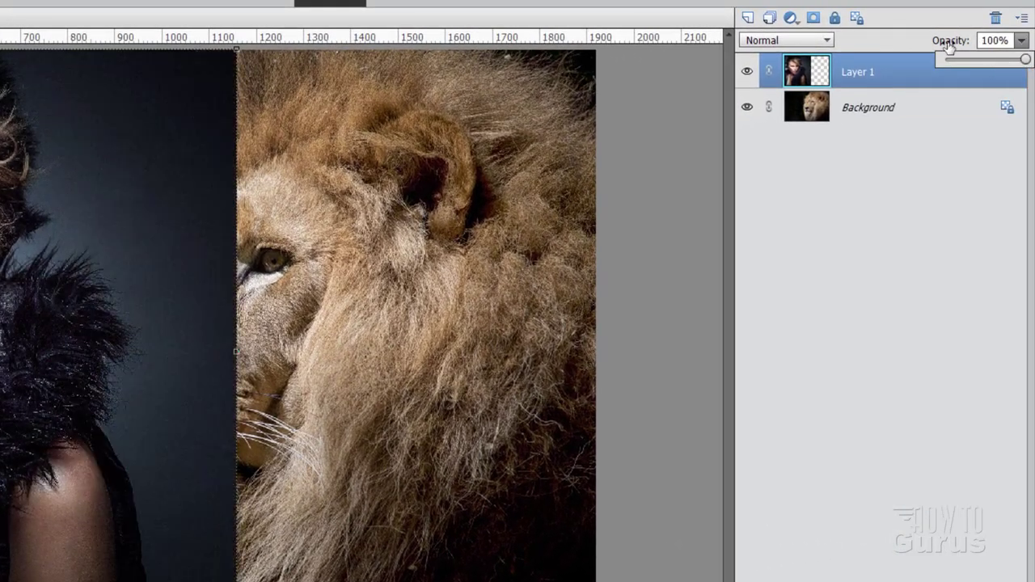
click(747, 72)
- Duplicate the lion Background layer and shift the copy right beside the model
click(859, 120)
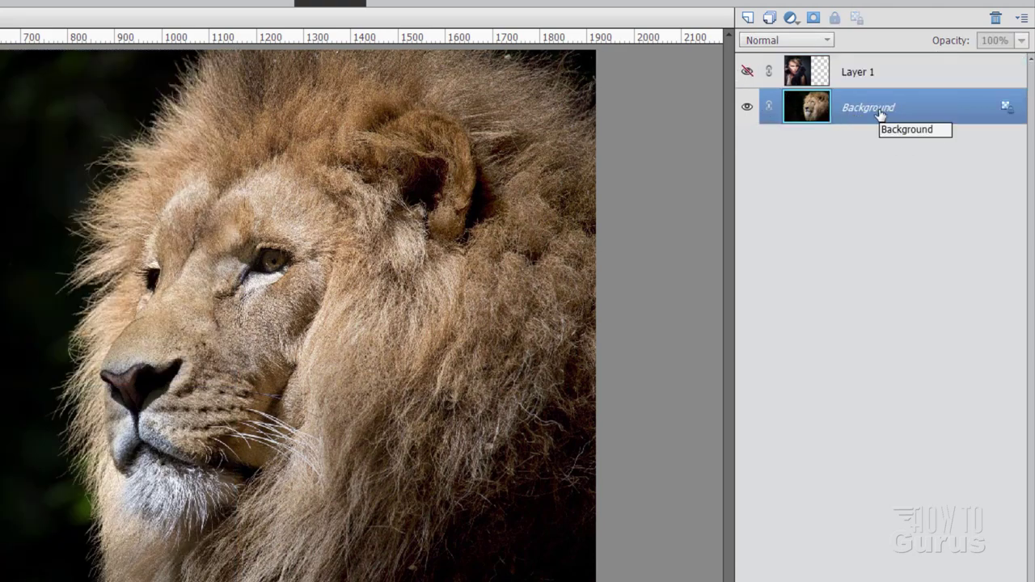
right_click(866, 110)
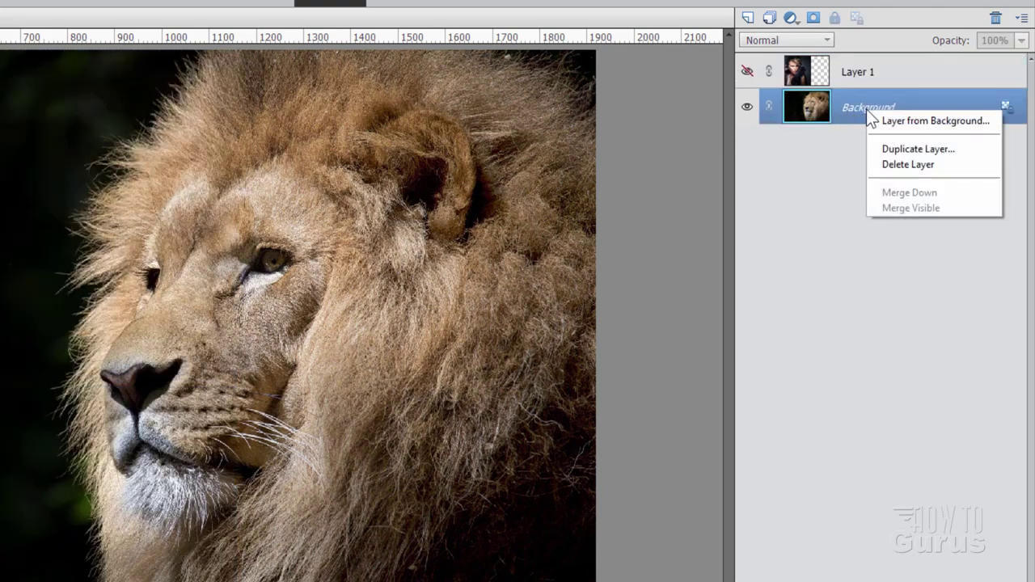
click(889, 149)
click(408, 214)
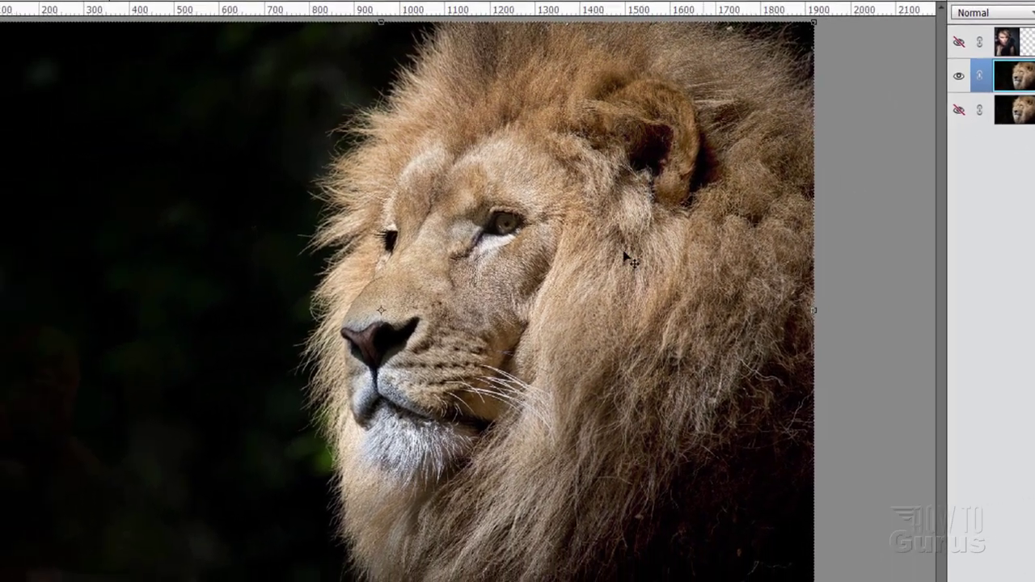
drag(298, 304, 415, 309)
drag(759, 240, 727, 253)
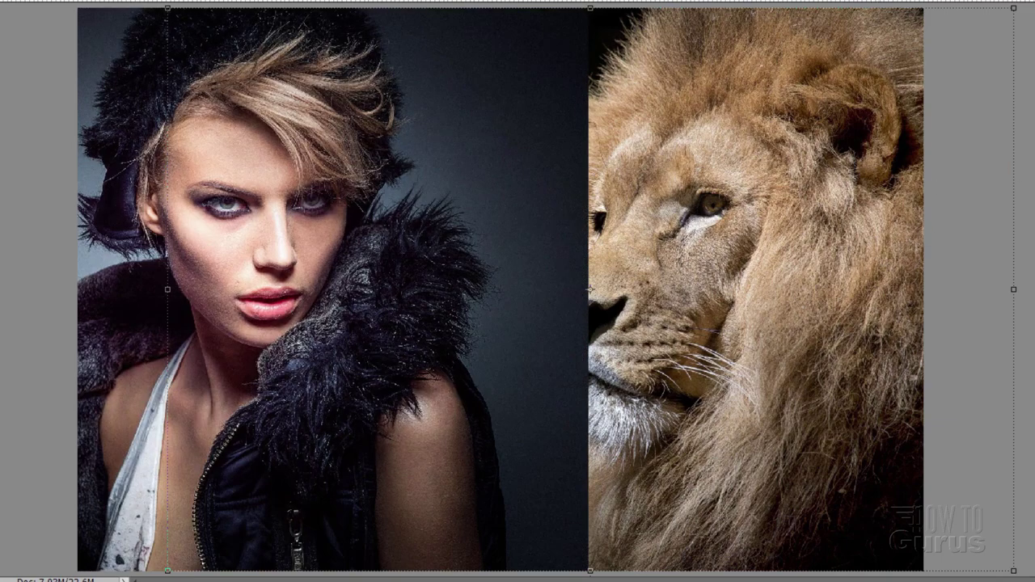
drag(798, 241, 804, 244)
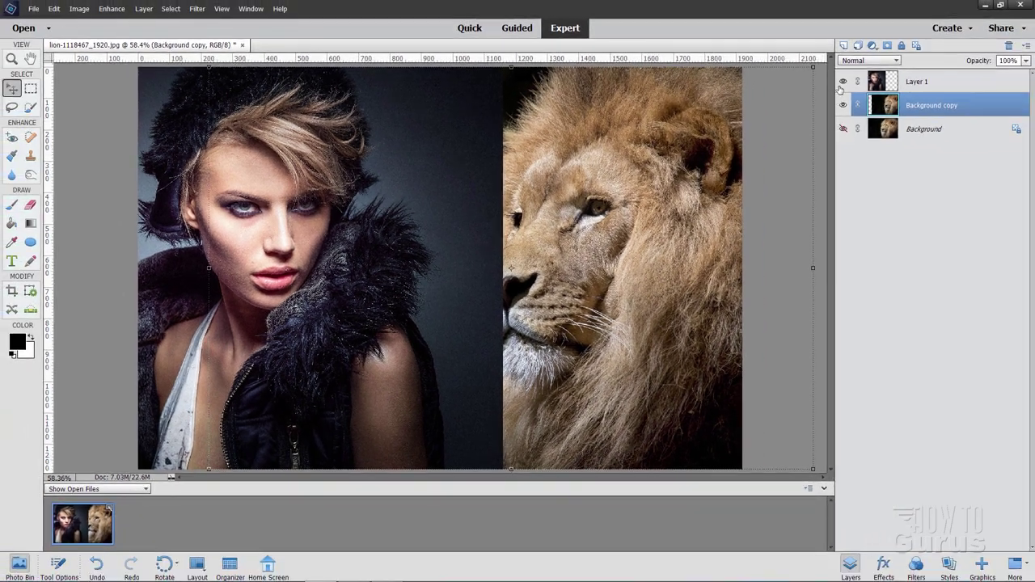
- Hide the model layer and add a black (#000000) Solid Color fill layer above the original lion
click(842, 82)
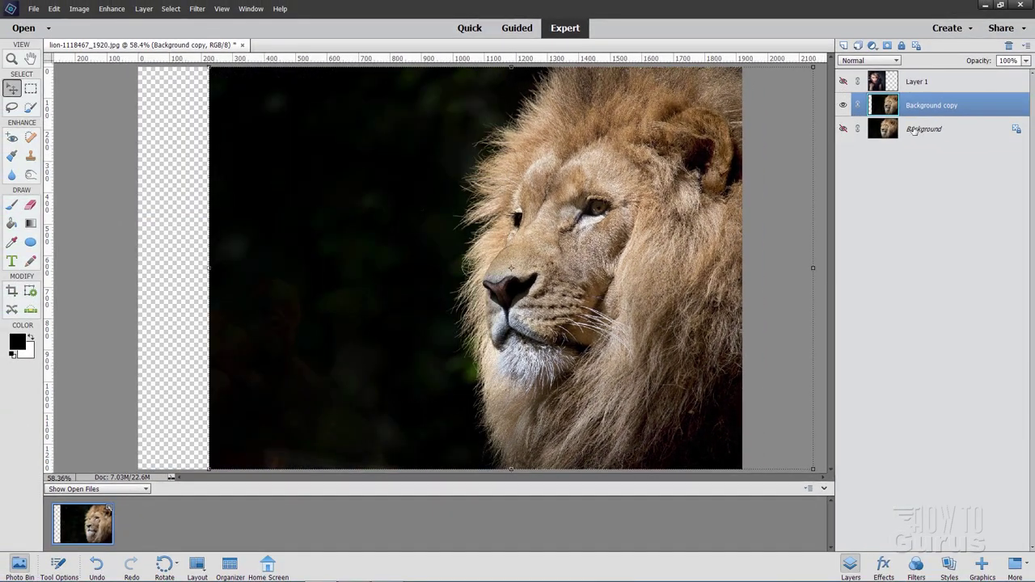
click(925, 129)
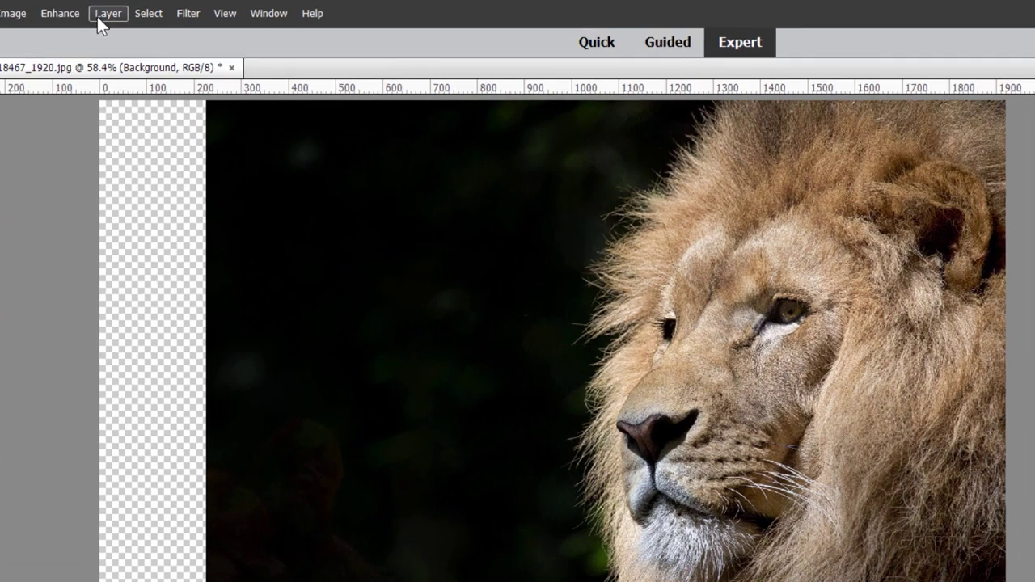
click(139, 10)
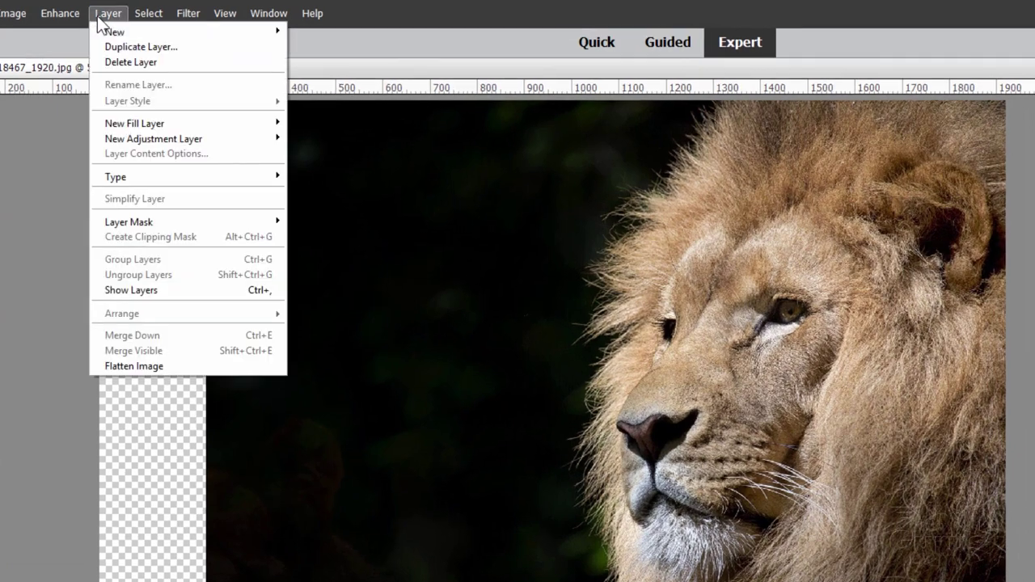
mouse_move(156, 123)
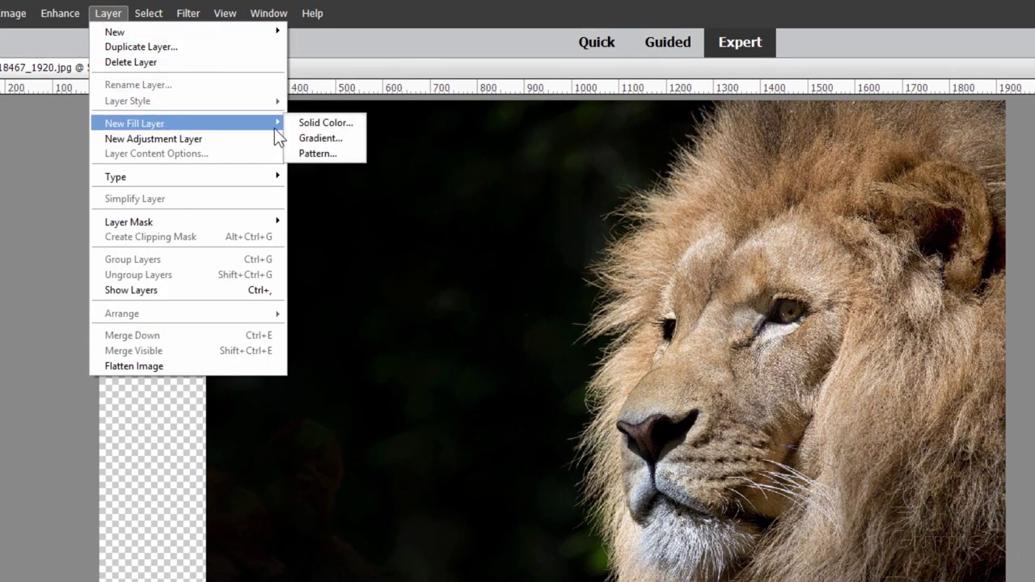
click(318, 123)
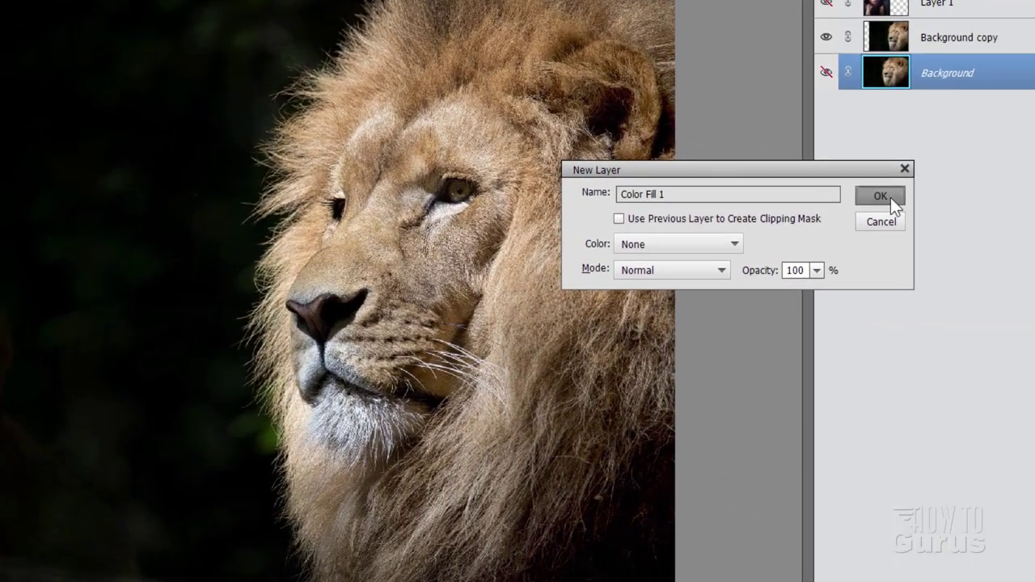
click(890, 197)
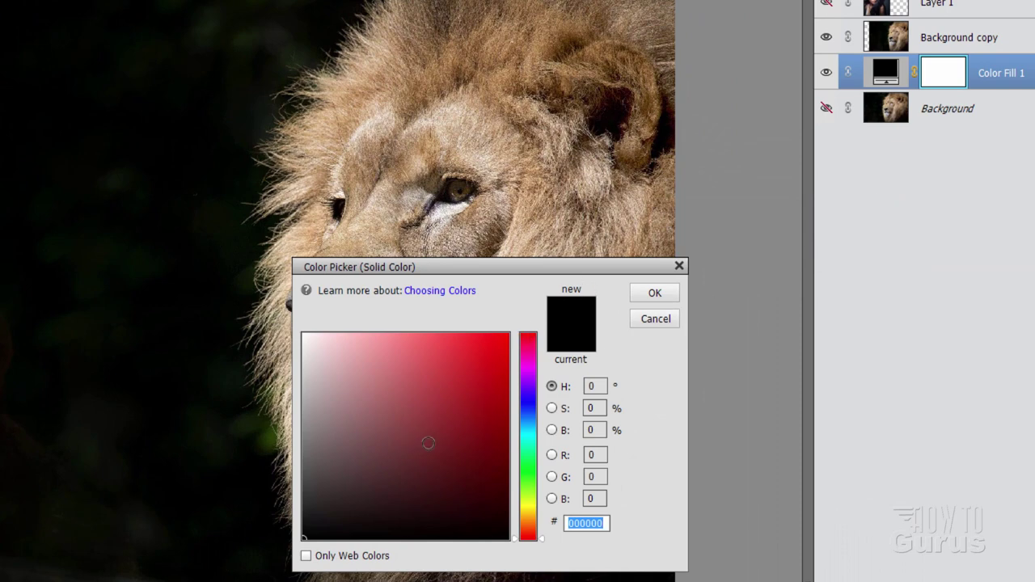
drag(384, 428, 303, 538)
click(664, 288)
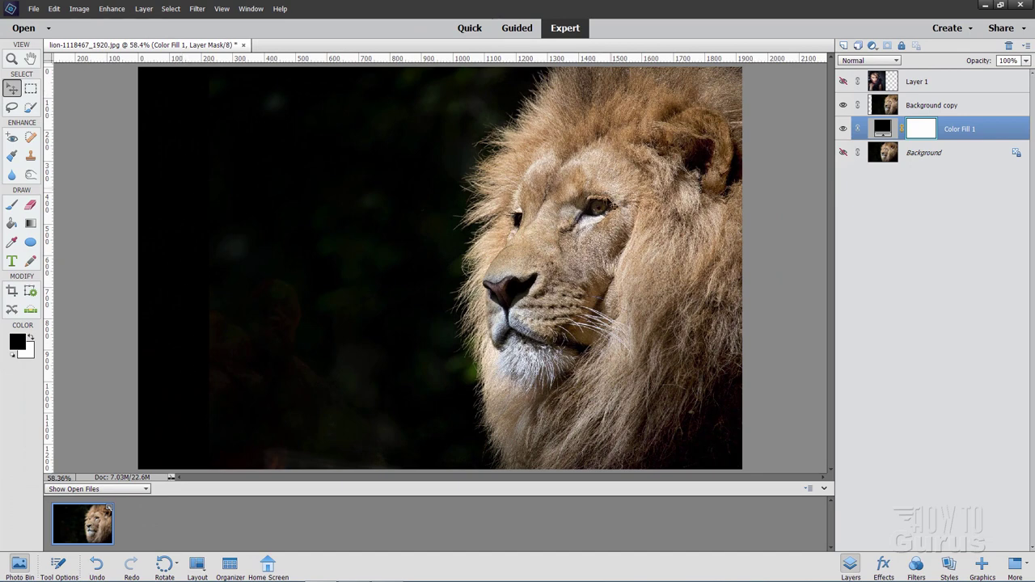
click(912, 111)
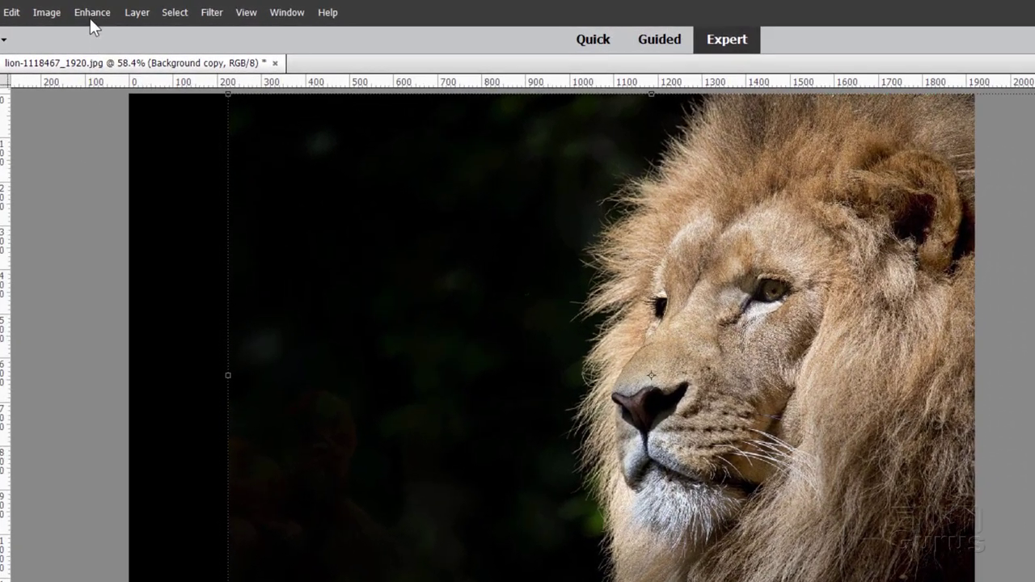
- Convert the lion copy to black and white using the Portraits style
click(112, 8)
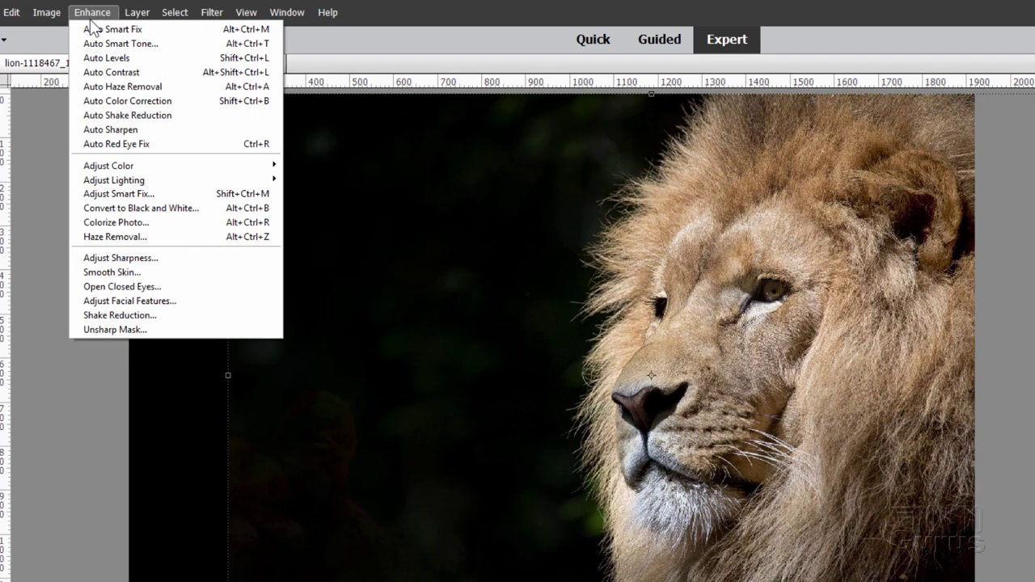
click(134, 209)
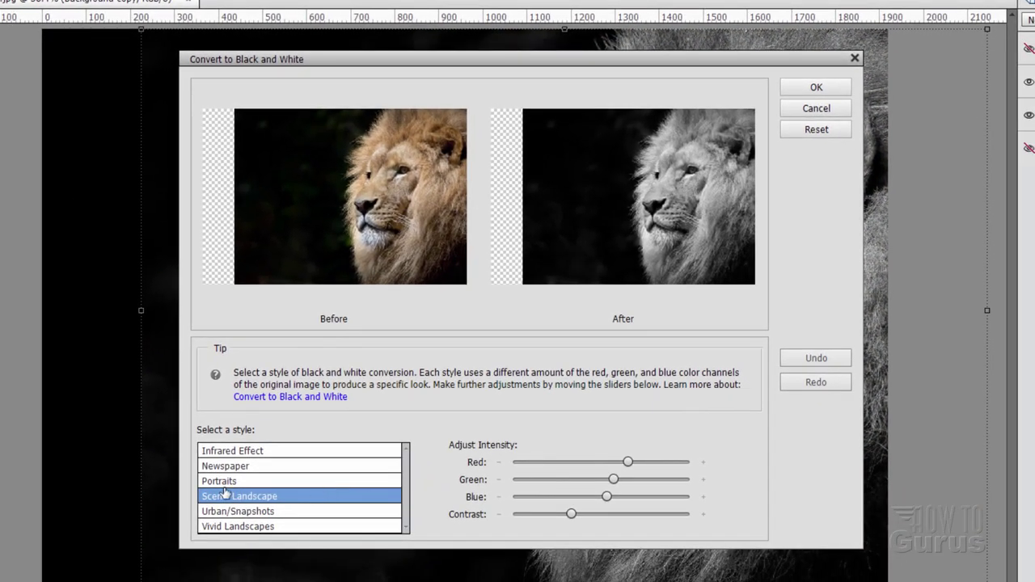
click(279, 527)
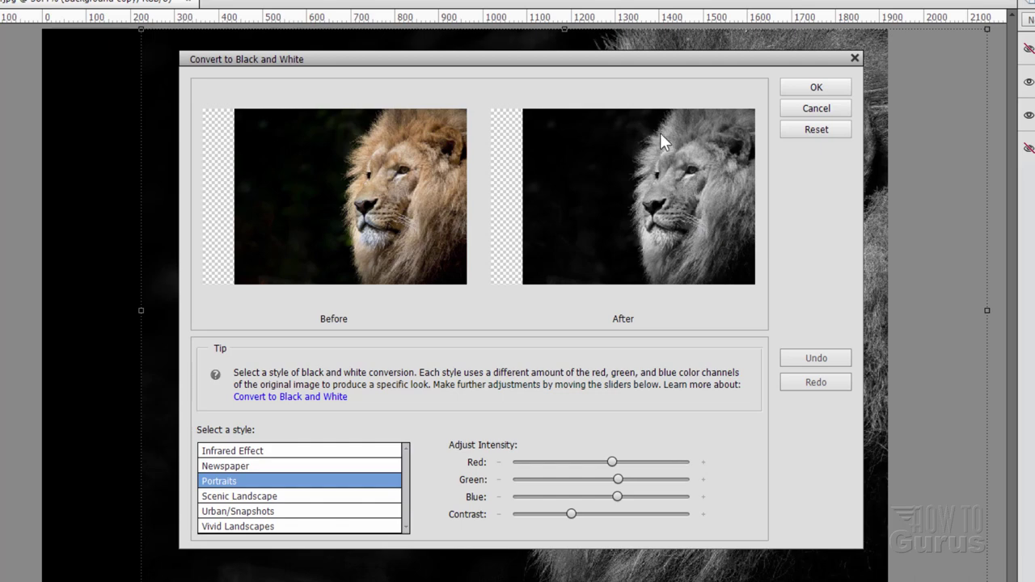
click(816, 87)
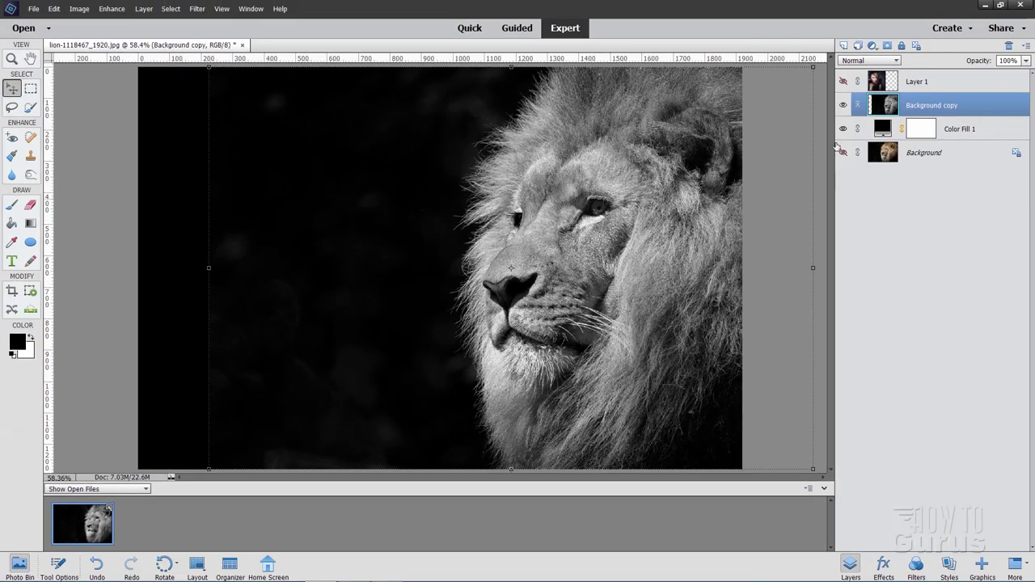
- Show and select Layer 1 with the woman's portrait, then add a white layer mask to it
click(842, 81)
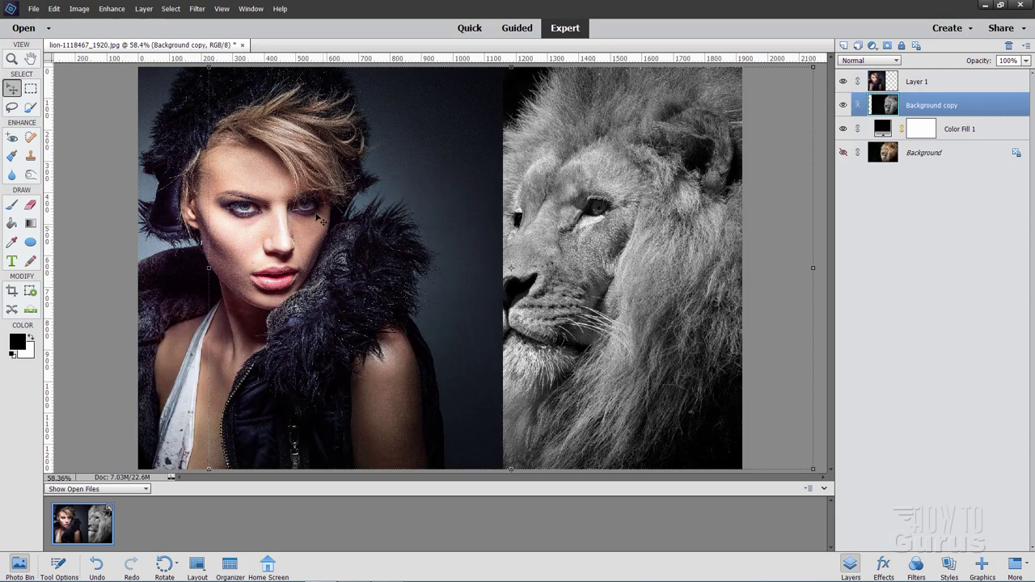
click(929, 85)
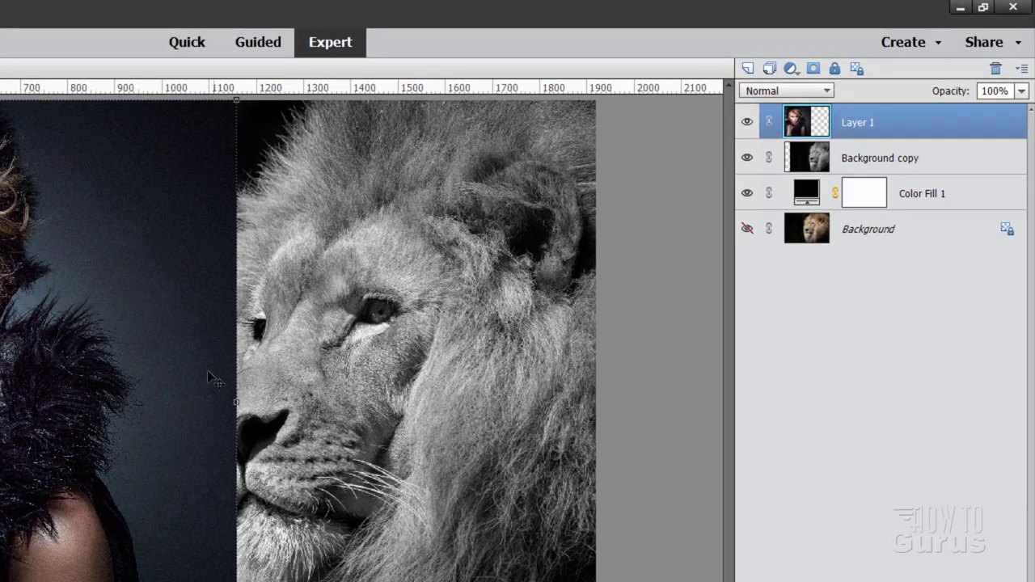
click(813, 70)
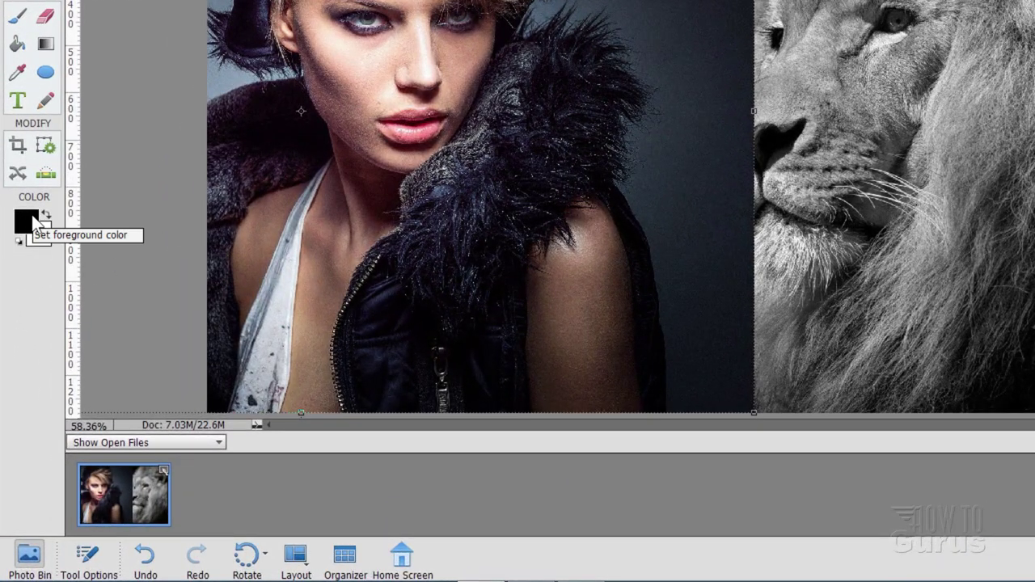
- Set up the Gradient tool with the linear black-to-white Foreground to Background preset
click(48, 50)
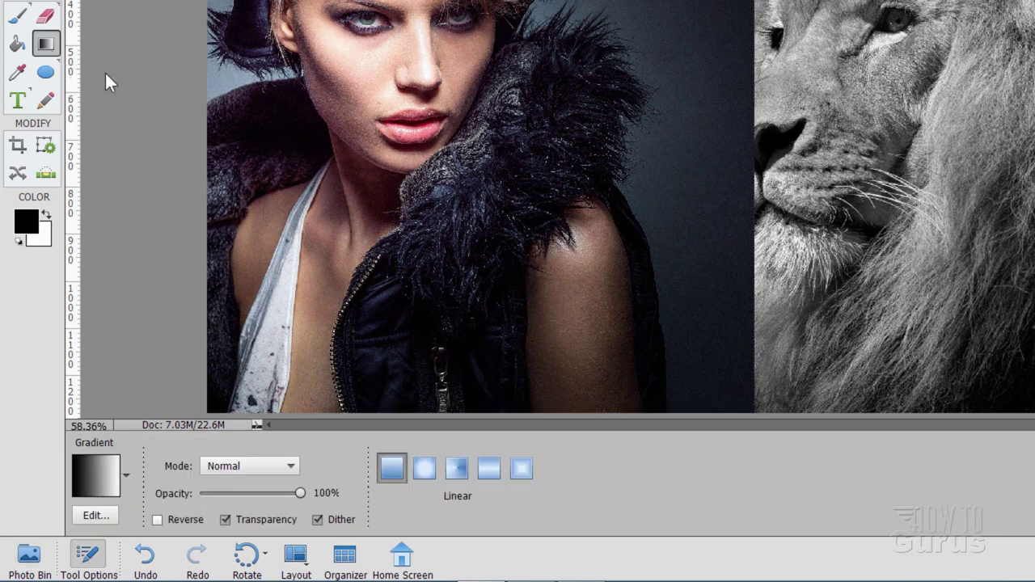
click(110, 480)
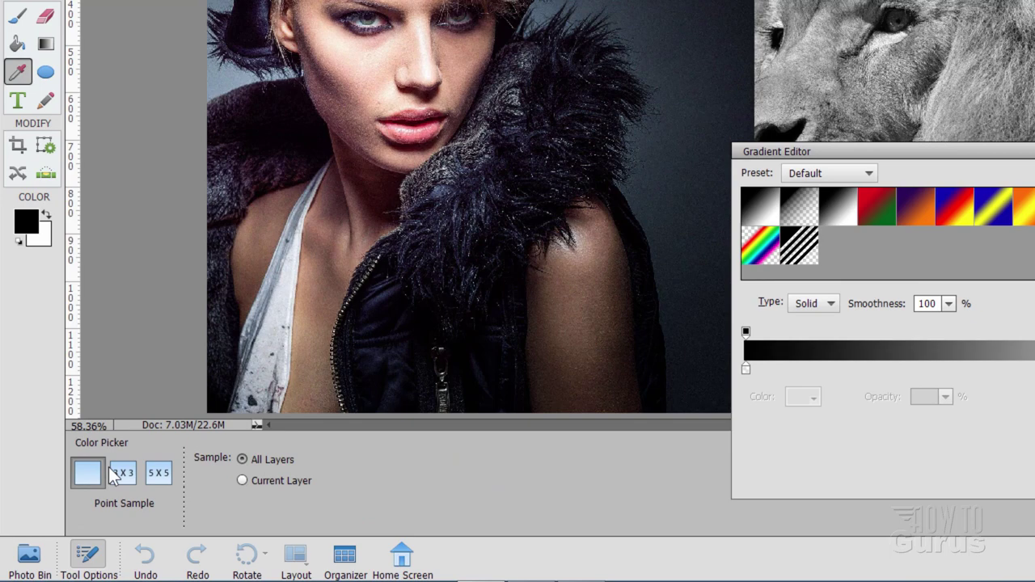
drag(768, 147, 734, 143)
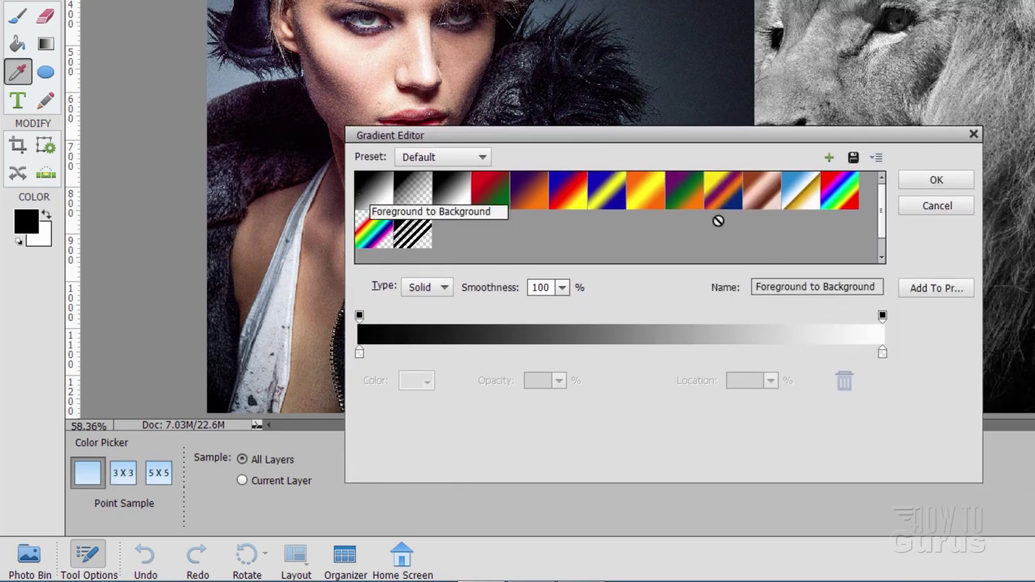
click(932, 182)
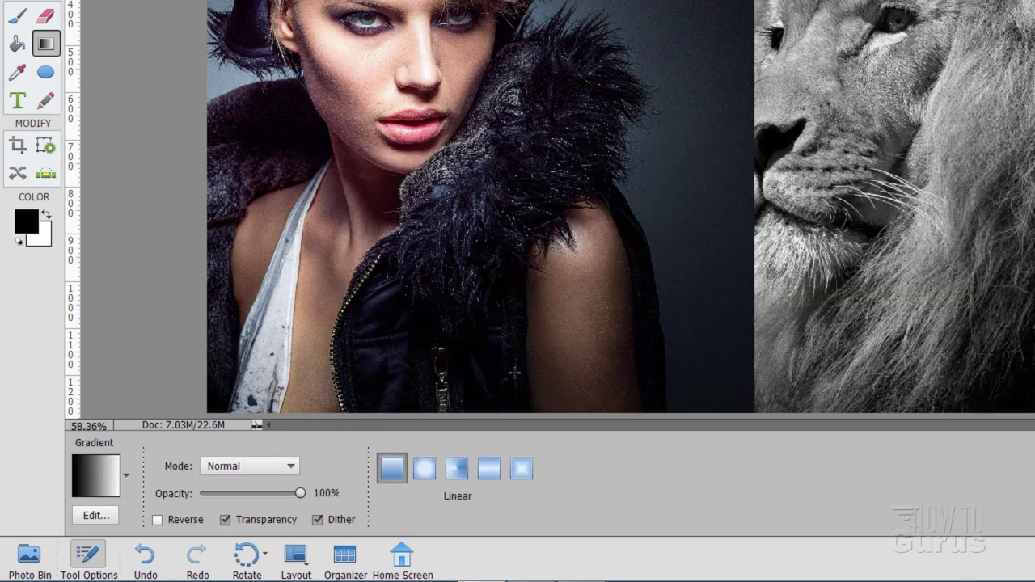
click(126, 475)
click(87, 318)
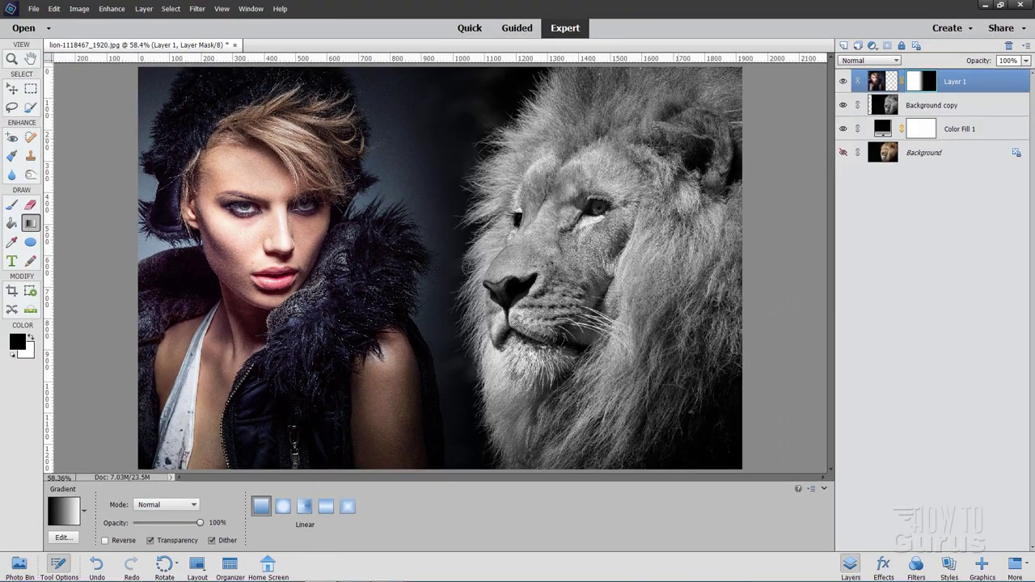
- Select the Background copy lion layer and dim it to 55% opacity
click(14, 93)
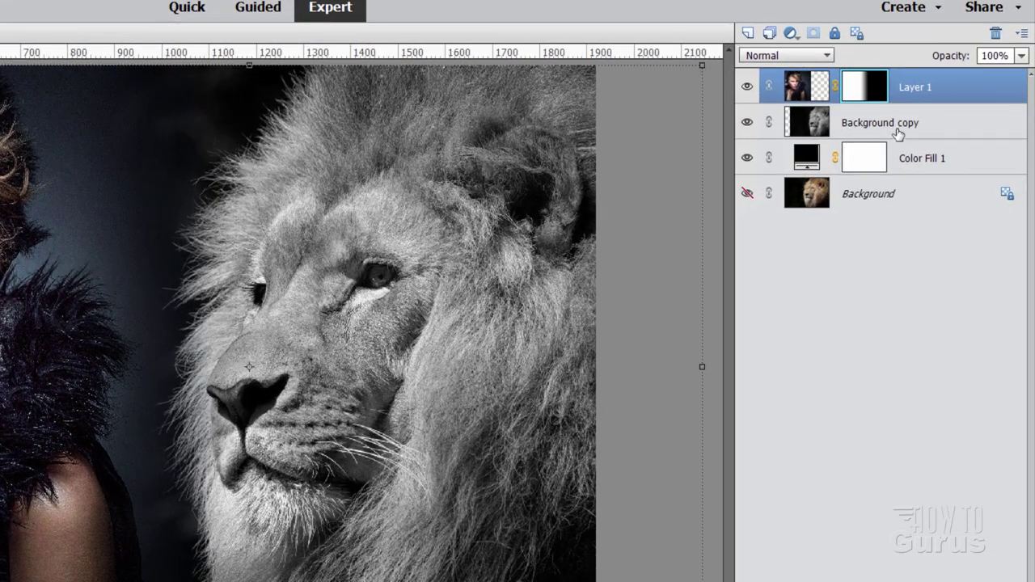
click(898, 116)
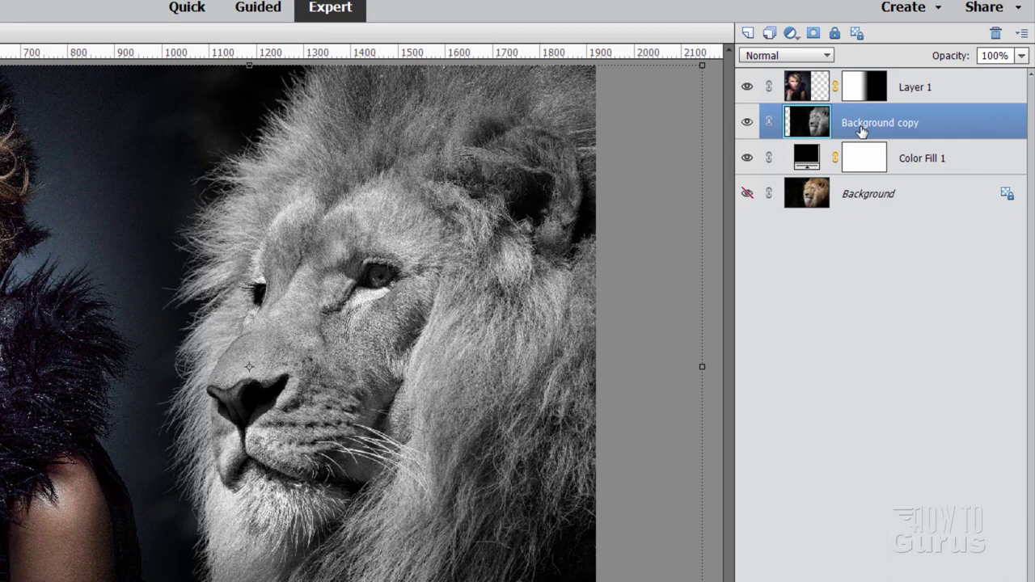
click(1022, 56)
drag(1018, 81, 1002, 81)
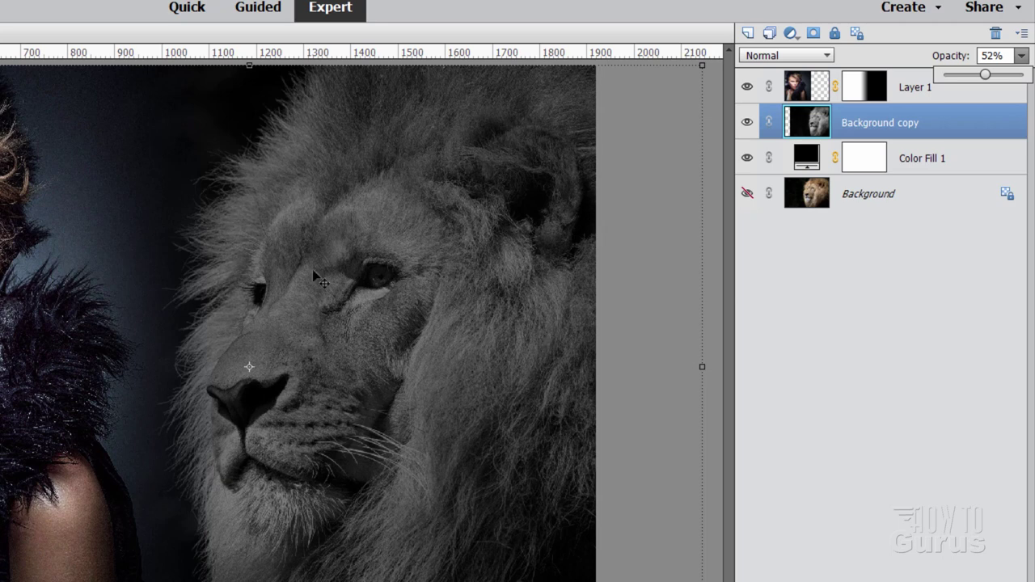
click(997, 58)
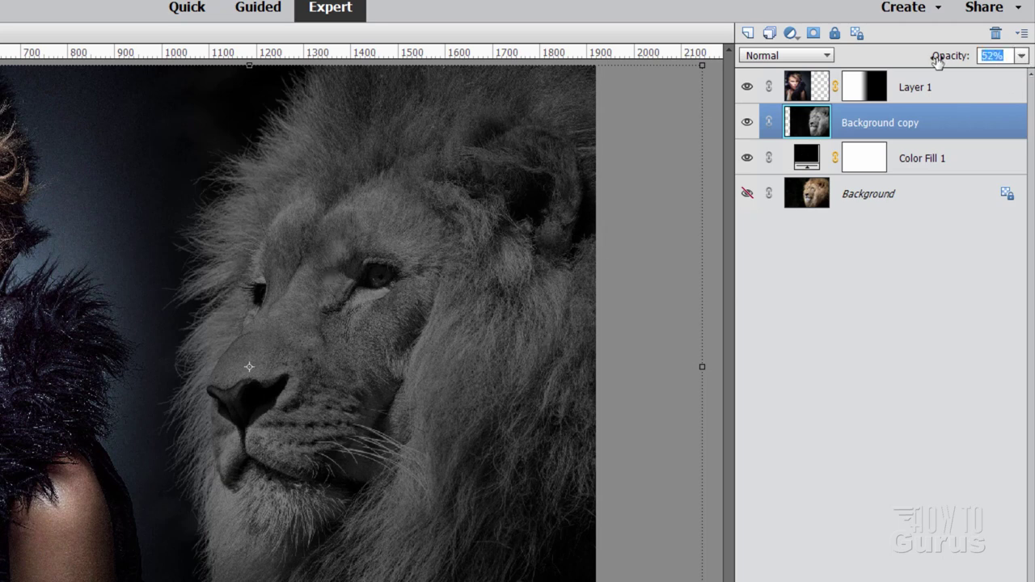
drag(936, 61, 947, 64)
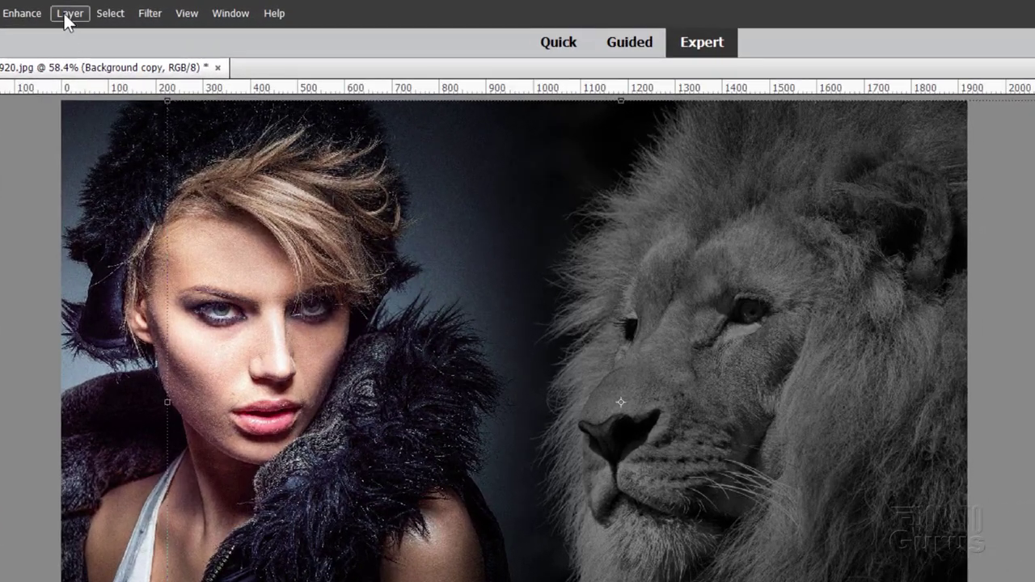
- Add a Photo Filter adjustment layer clipped to the lion copy with Use Previous Layer
click(68, 14)
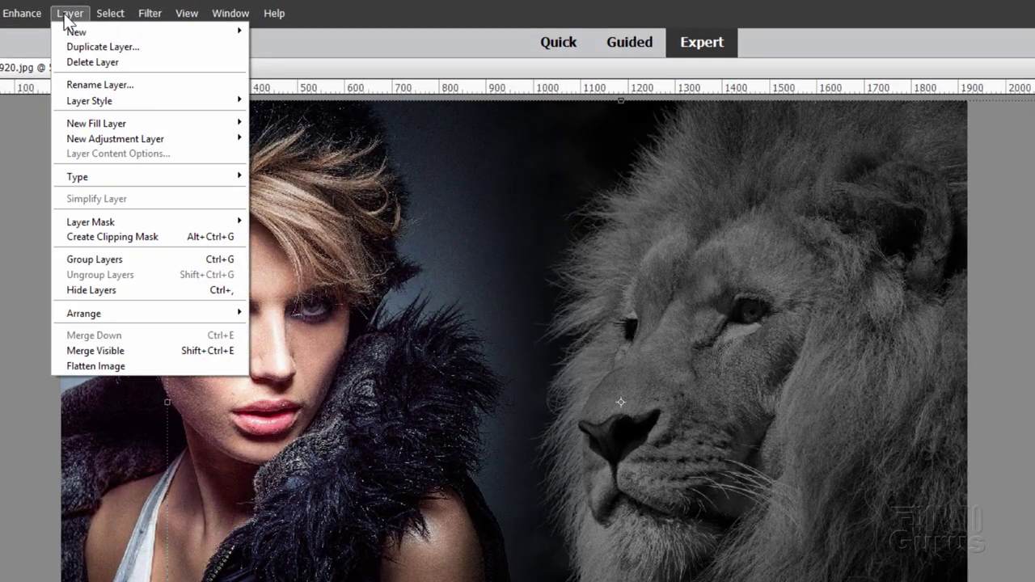
mouse_move(104, 138)
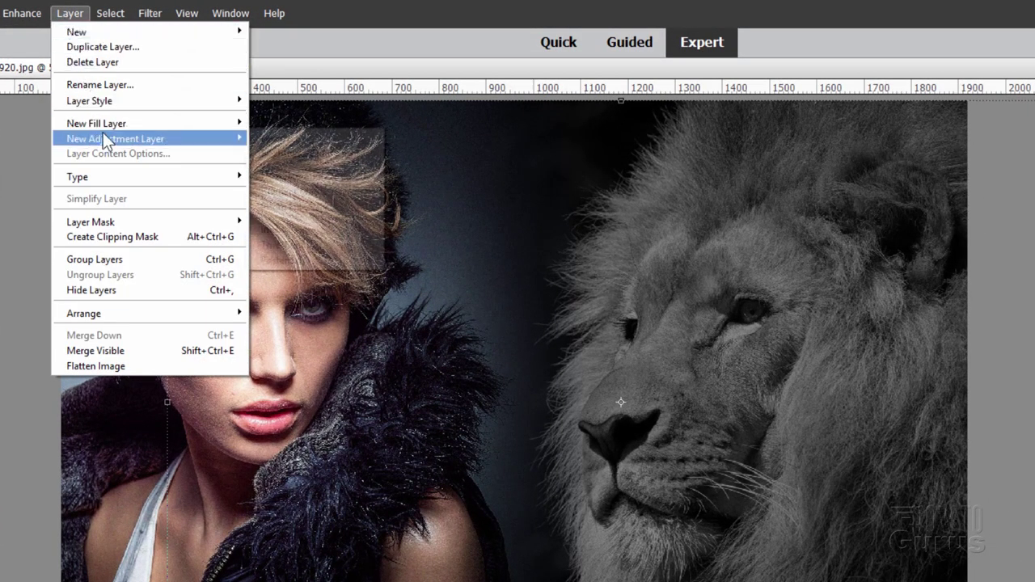
click(311, 207)
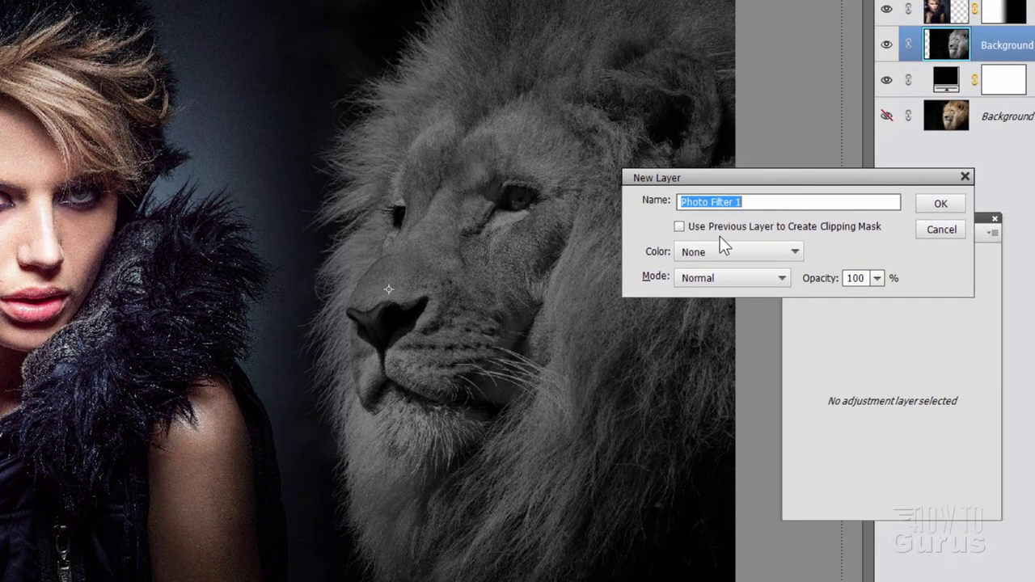
click(682, 227)
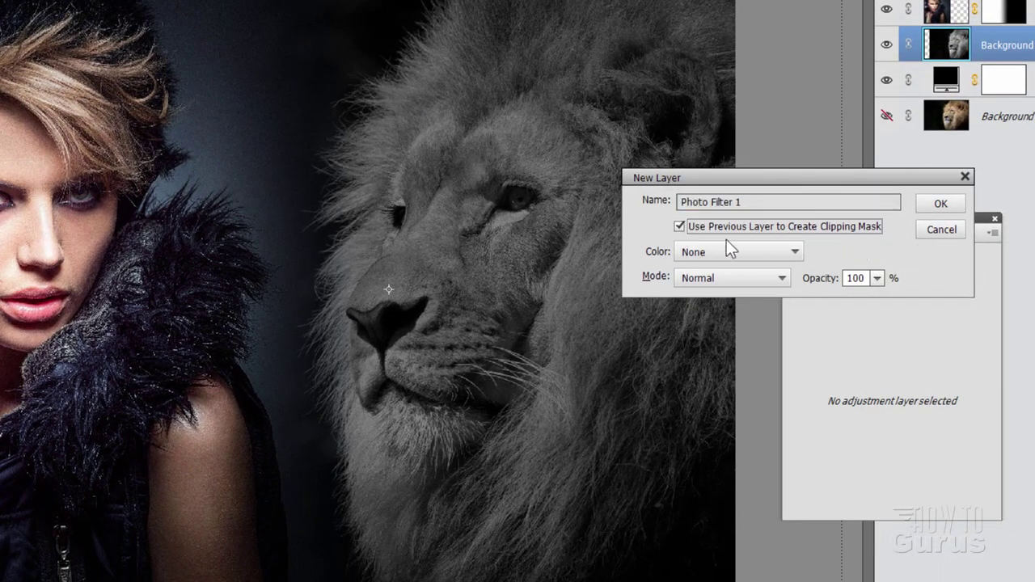
click(936, 204)
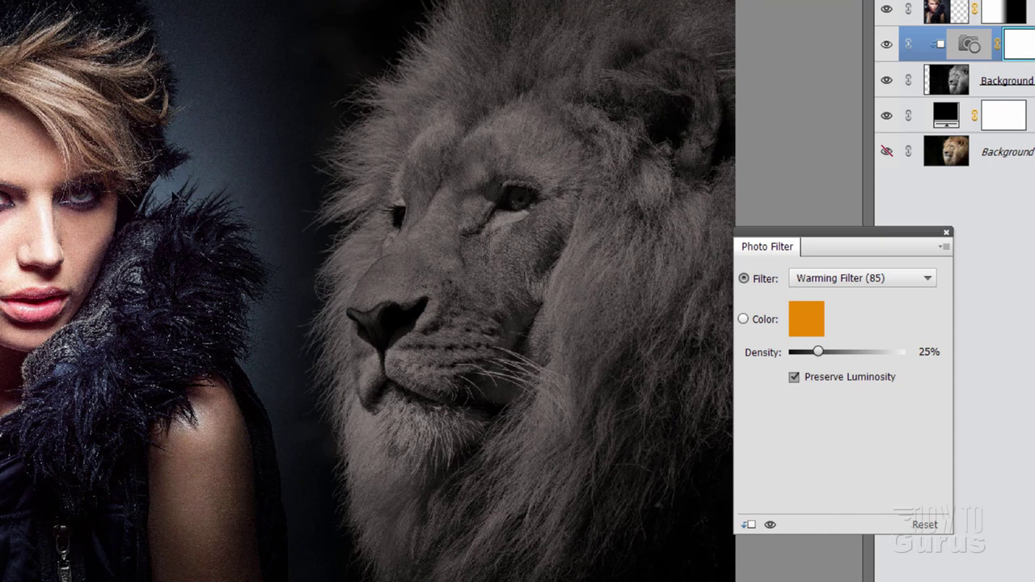
- Switch the photo filter to Cyan at 33% density
click(909, 274)
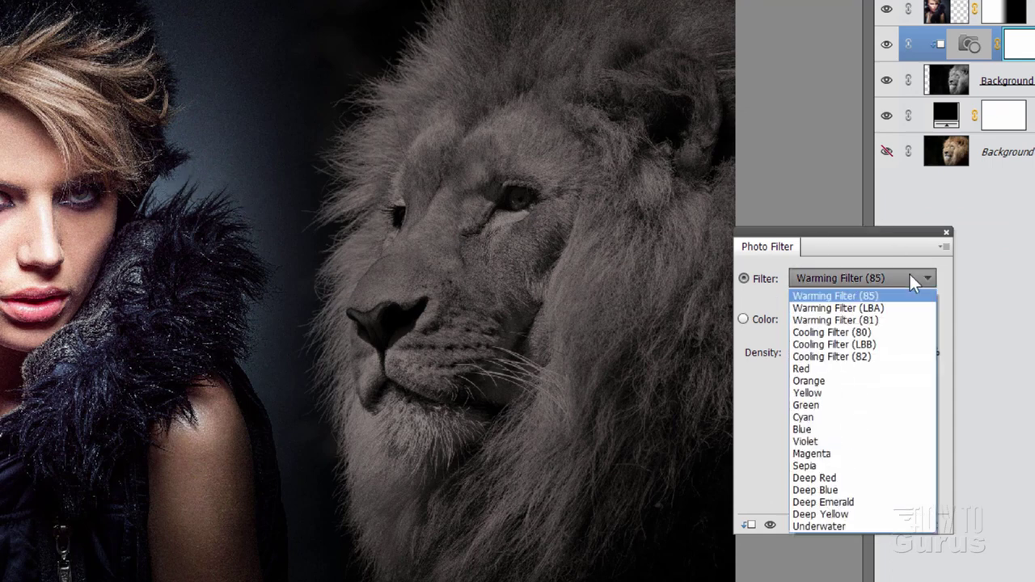
click(820, 416)
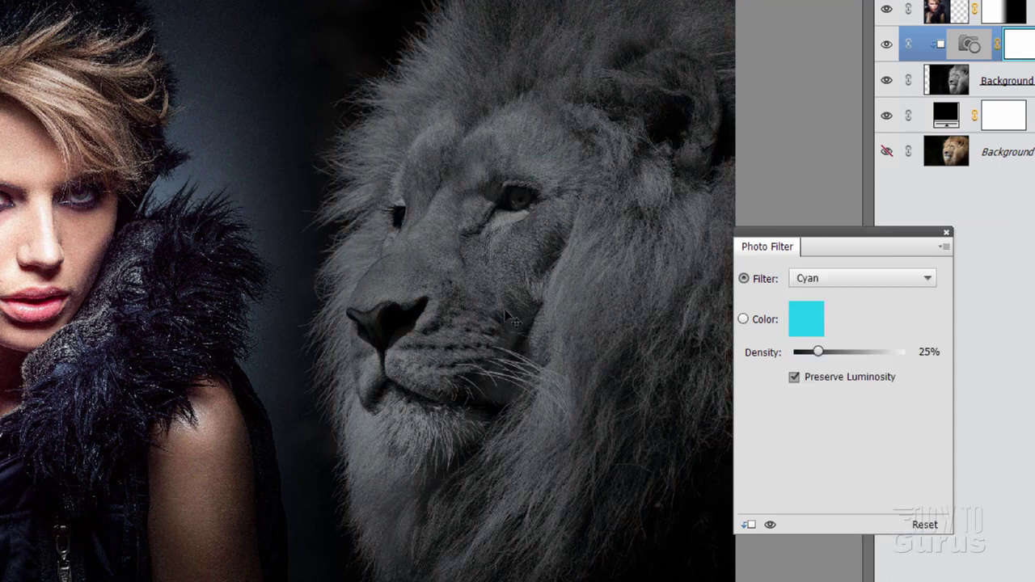
mouse_move(817, 353)
mouse_down()
mouse_move(893, 353)
mouse_move(810, 353)
mouse_move(827, 355)
mouse_up()
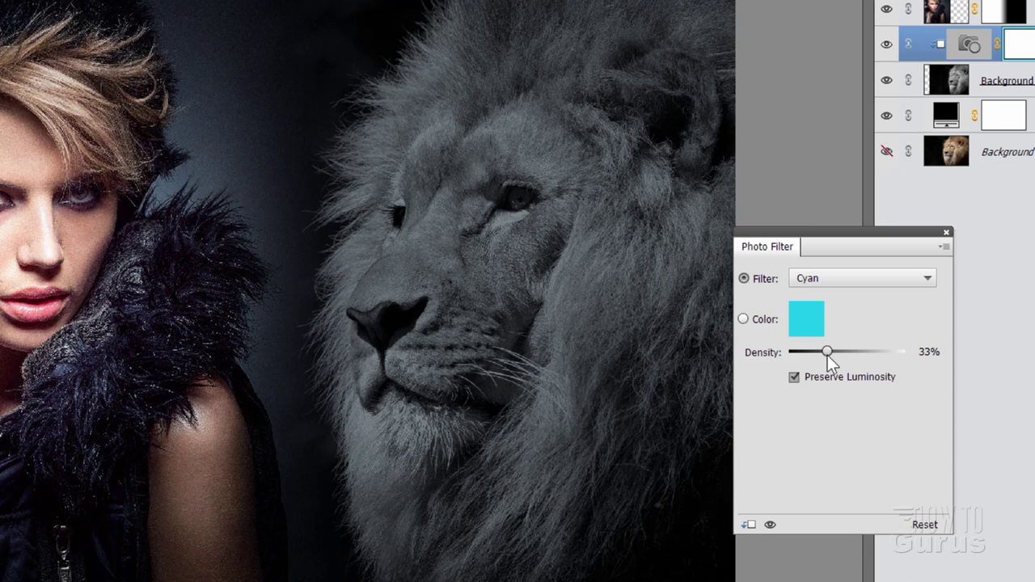